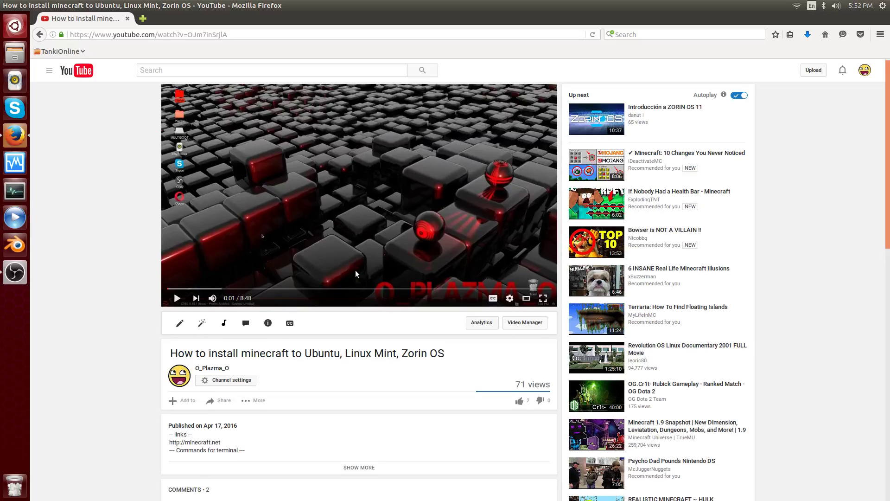
scroll(355, 271, down, 3)
scroll(355, 271, down, 3)
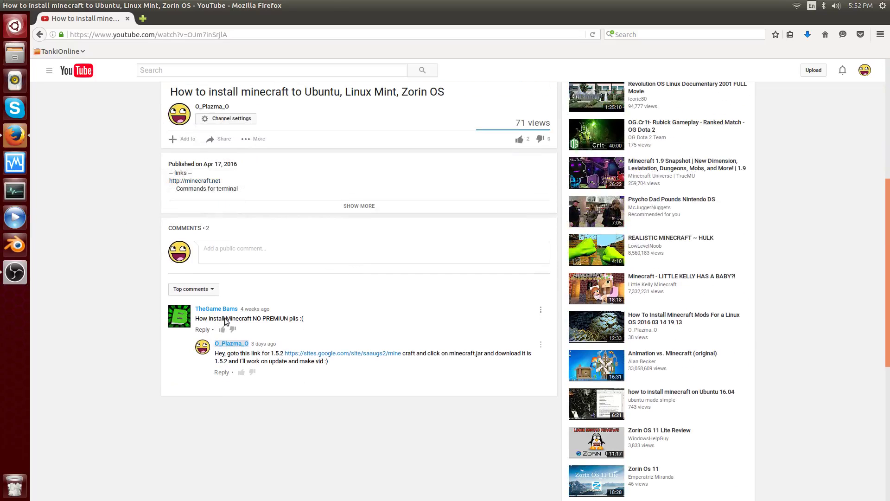
Highlight the YouTube comment asking how to install Minecraft.
mouse_move(223, 320)
mouse_down()
mouse_move(305, 322)
mouse_move(273, 323)
mouse_up()
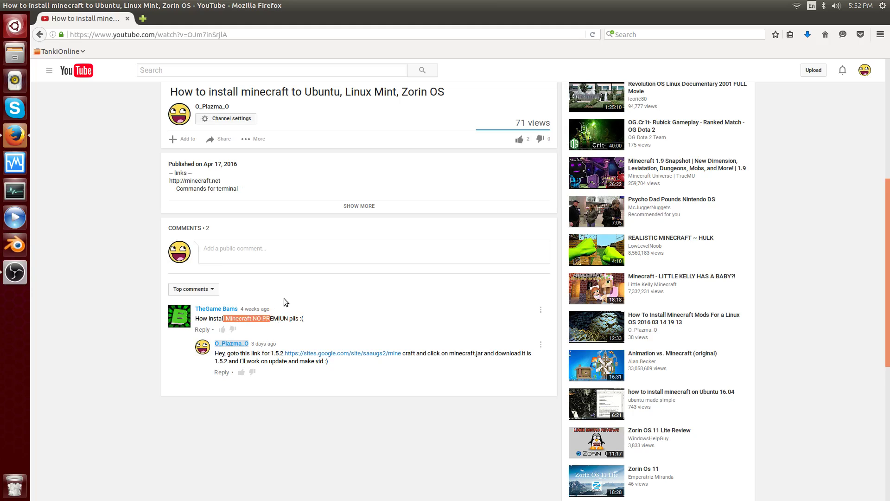
click(289, 304)
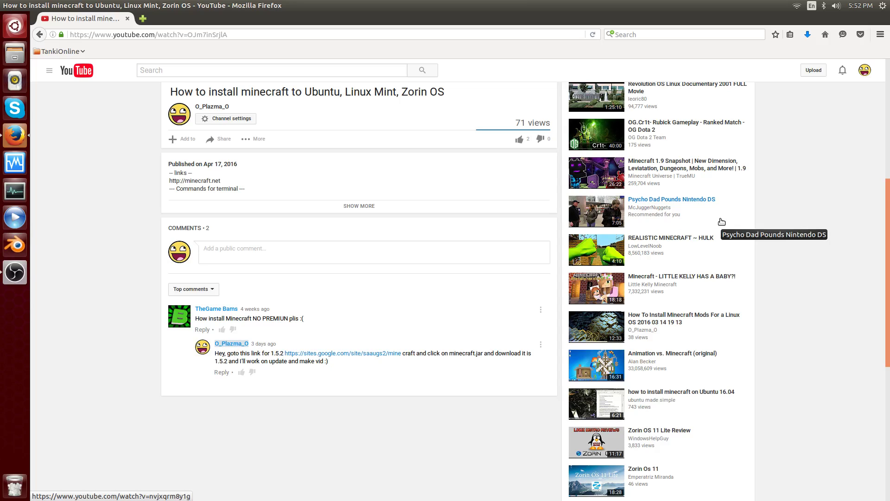
click(191, 323)
drag(195, 319, 305, 321)
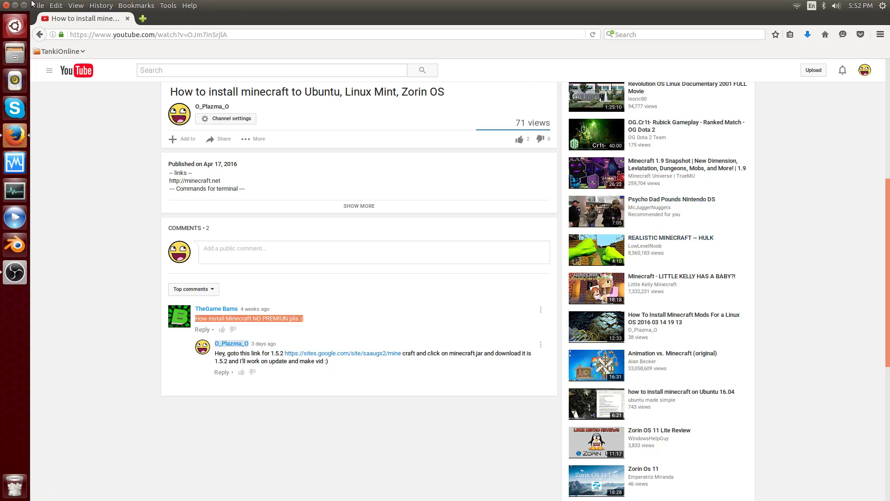
Search Google for 'sakia craft', correct it to skaiacraft, and open the SkaiaCraft home result.
click(147, 23)
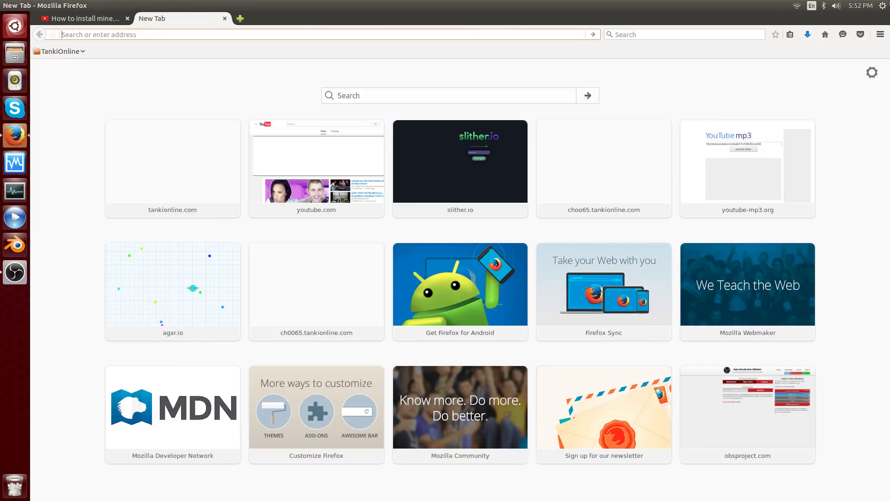
text(sa)
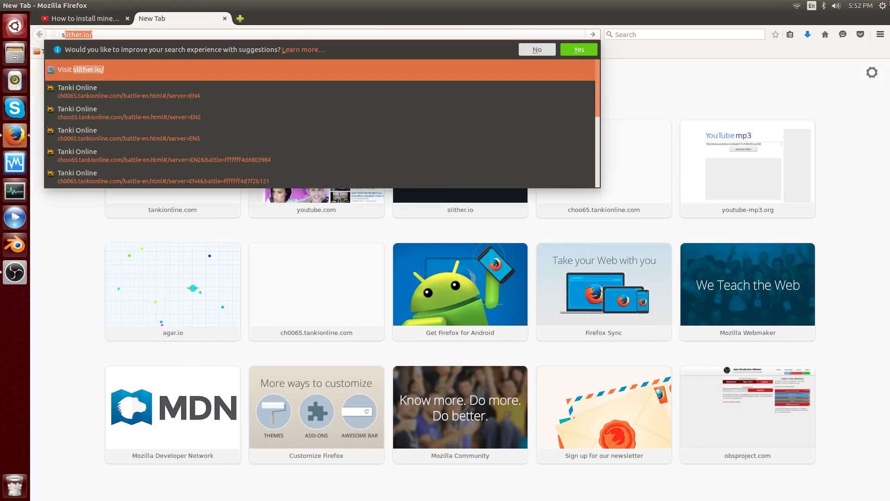
text(kia)
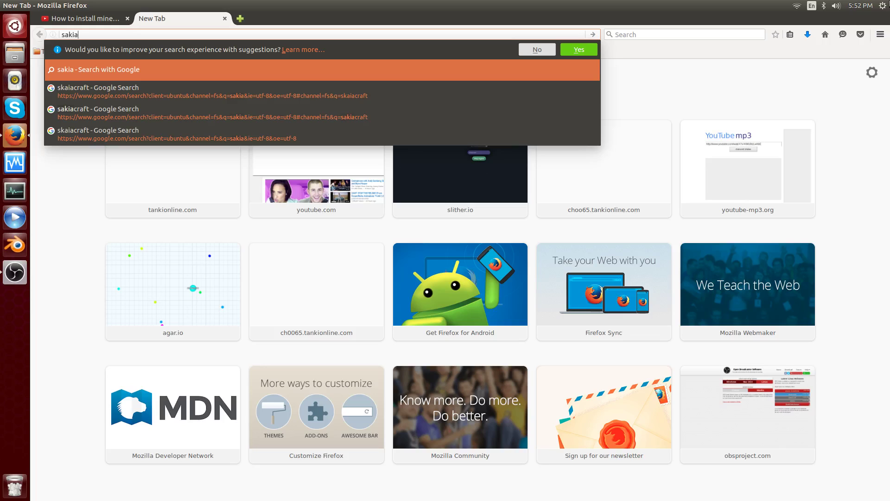
text( craft)
key(Return)
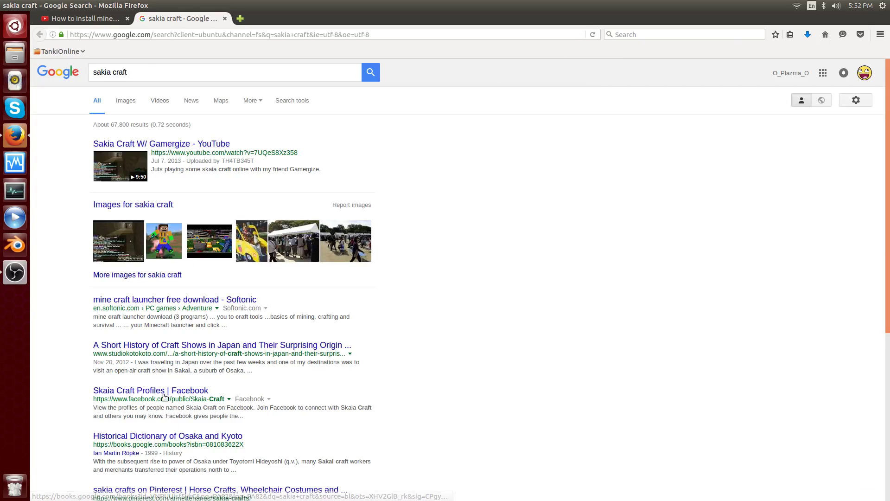
click(105, 72)
text(a)
click(137, 87)
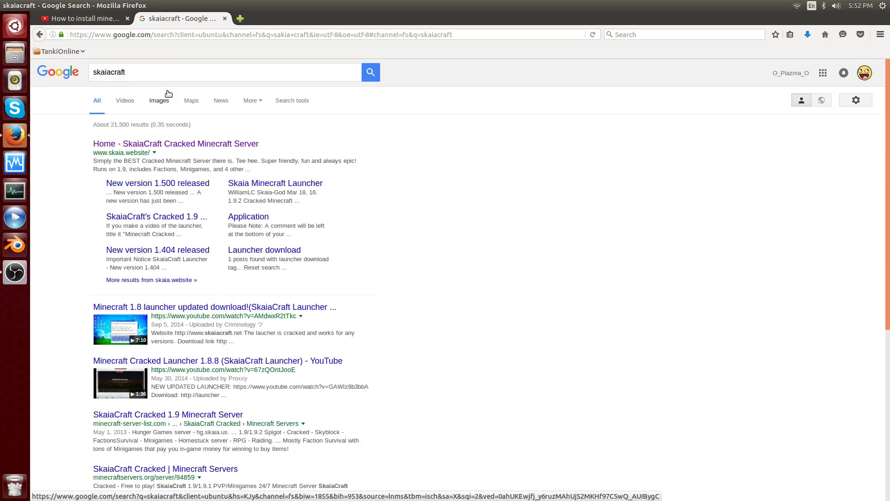
click(166, 144)
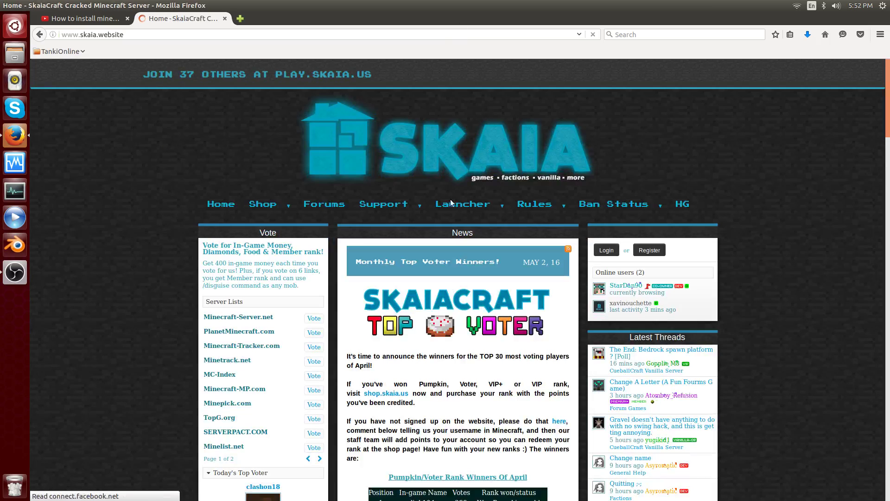
mouse_move(462, 204)
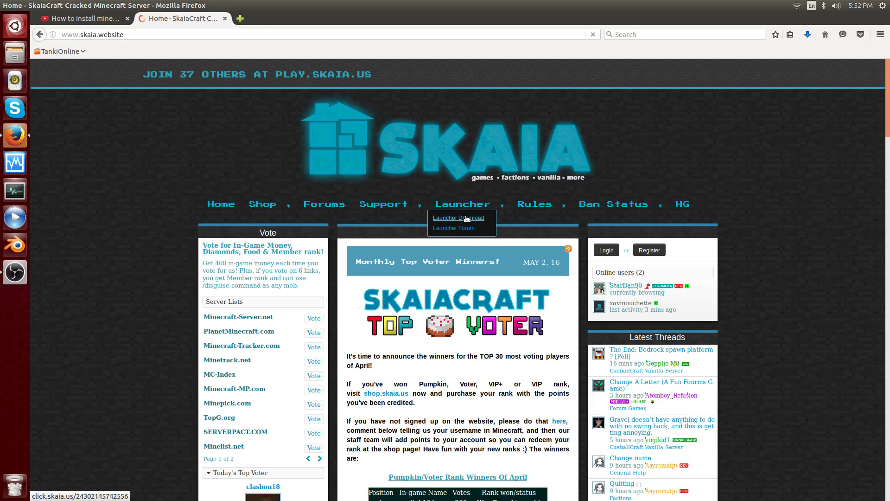
Follow the Launcher Download link, skip the AdFoc.us ad, and move the blank popup aside.
click(465, 219)
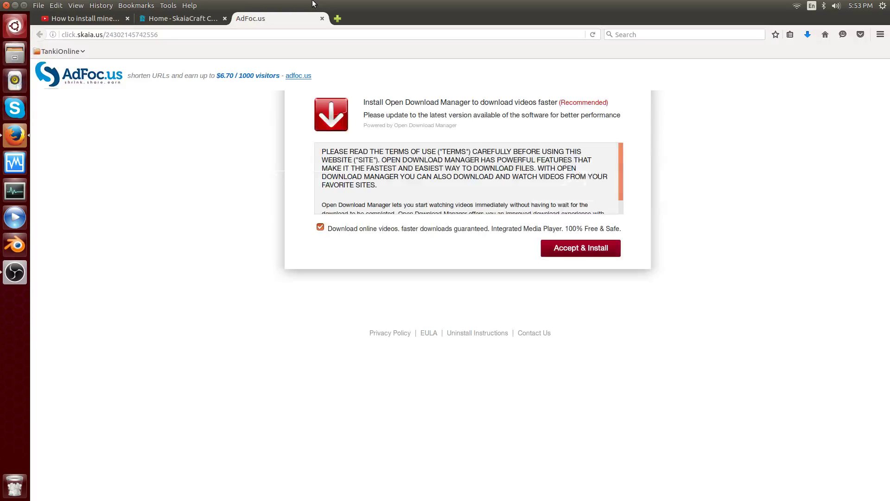
double_click(348, 4)
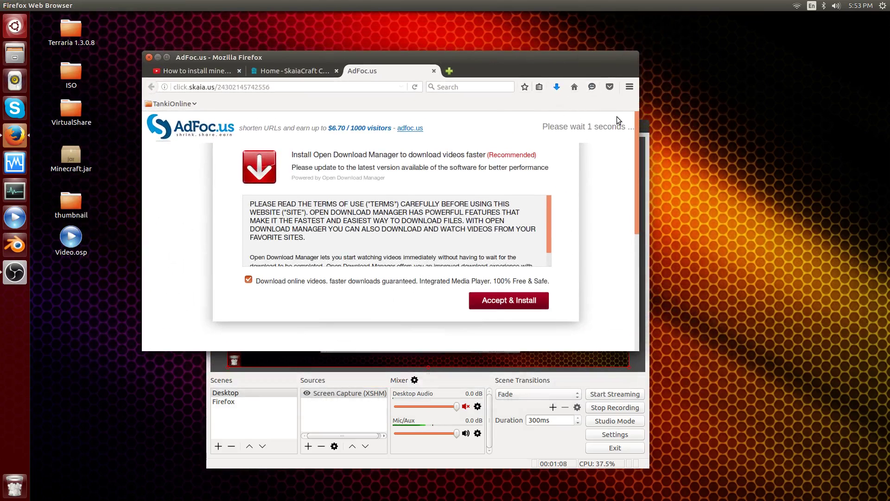
click(616, 130)
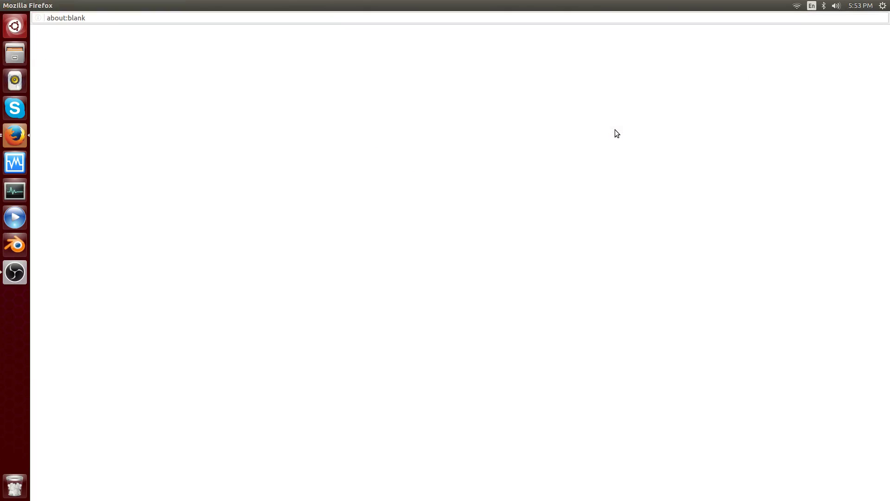
drag(260, 6, 150, 73)
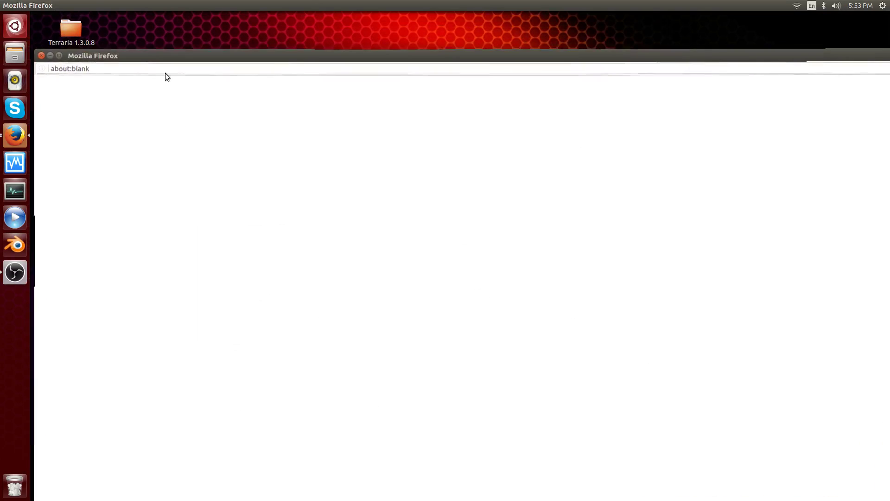
Close the popup, accept saving the launcher zip, and choose Downloads as the location.
click(40, 56)
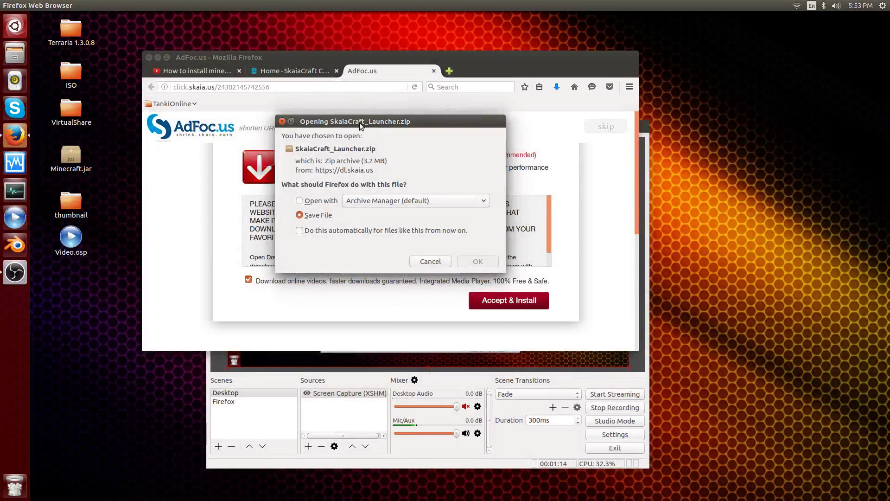
drag(359, 122, 343, 128)
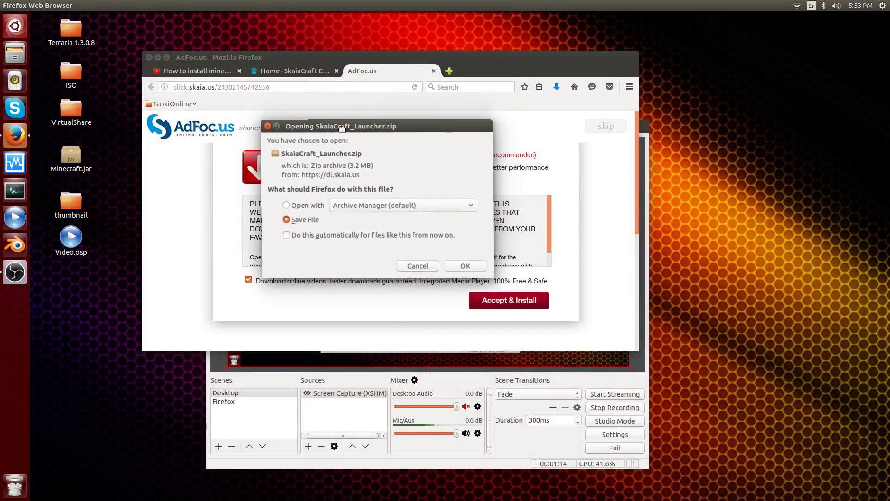
click(459, 268)
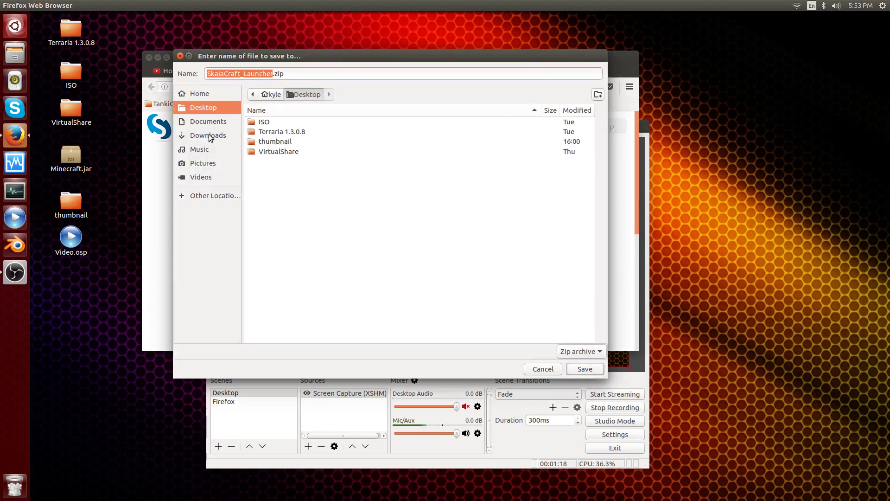
click(209, 138)
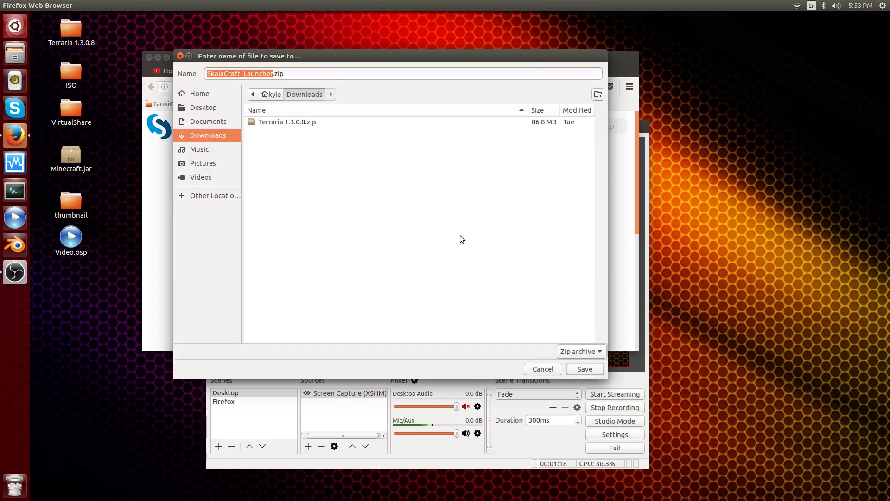
Rename the archive to skaia.zip and save it in Downloads.
click(563, 324)
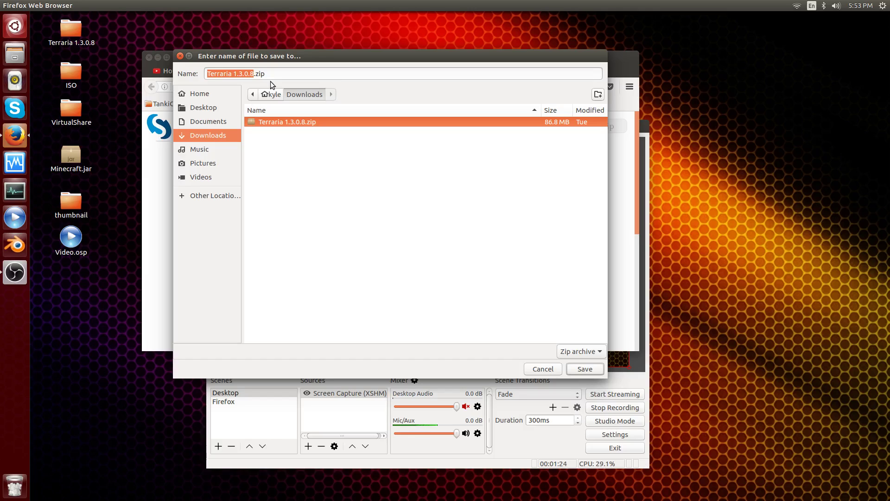
key(Right)
key(Left)
key(Left)
key(BackSpace)
key(BackSpace)
key(BackSpace)
key(BackSpace)
key(BackSpace)
key(BackSpace)
key(BackSpace)
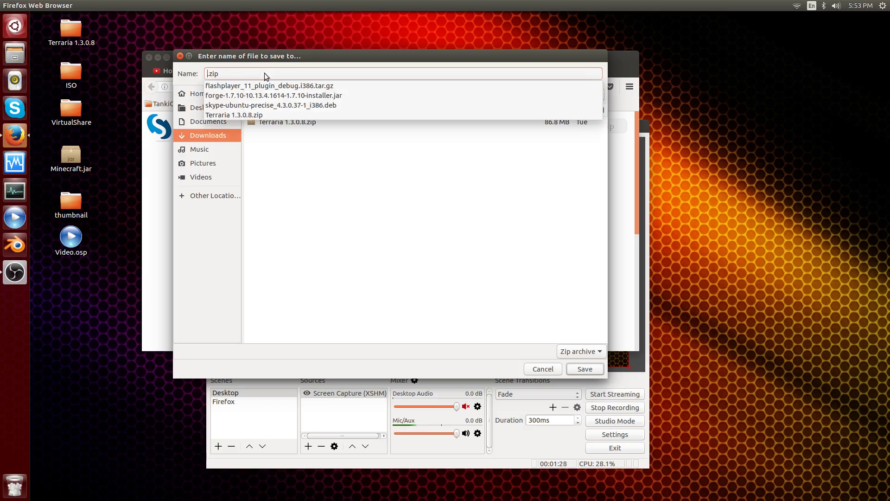
text(skaia)
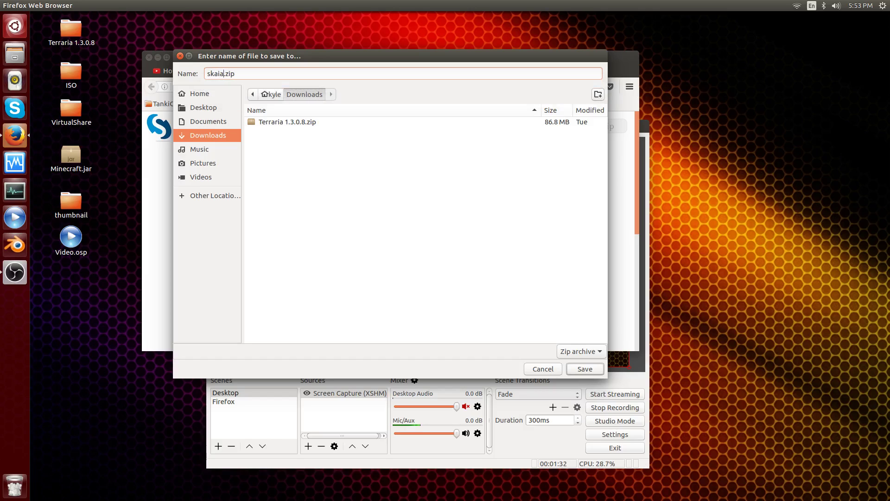
click(586, 369)
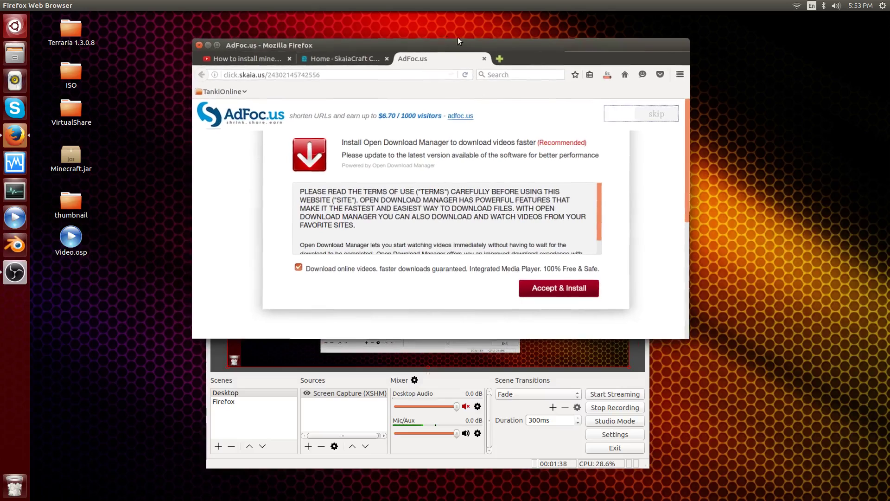
Close the YouTube video tab.
click(294, 59)
click(290, 59)
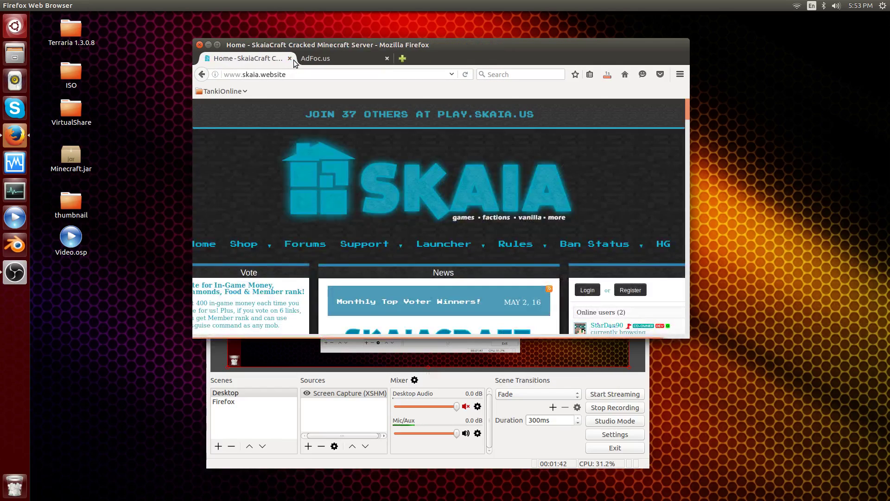
Close the SkaiaCraft tab and open the Downloads folder containing skaia.zip from the downloads panel.
click(290, 59)
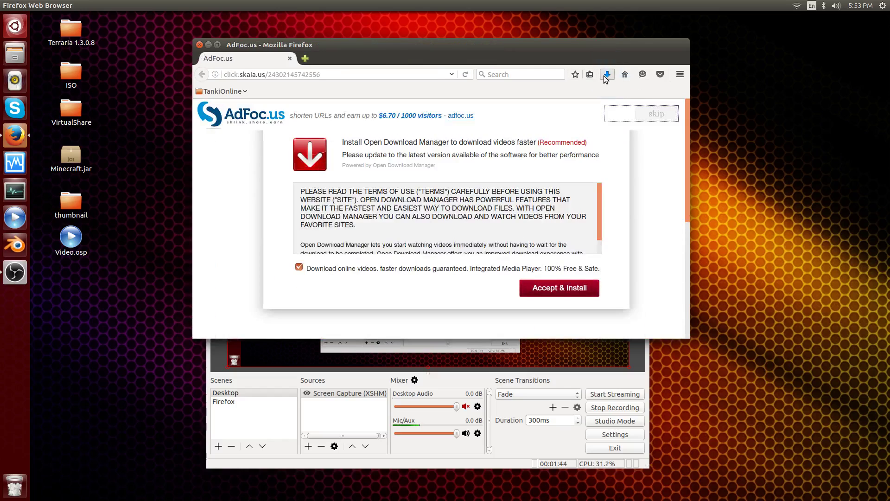
click(604, 76)
click(602, 108)
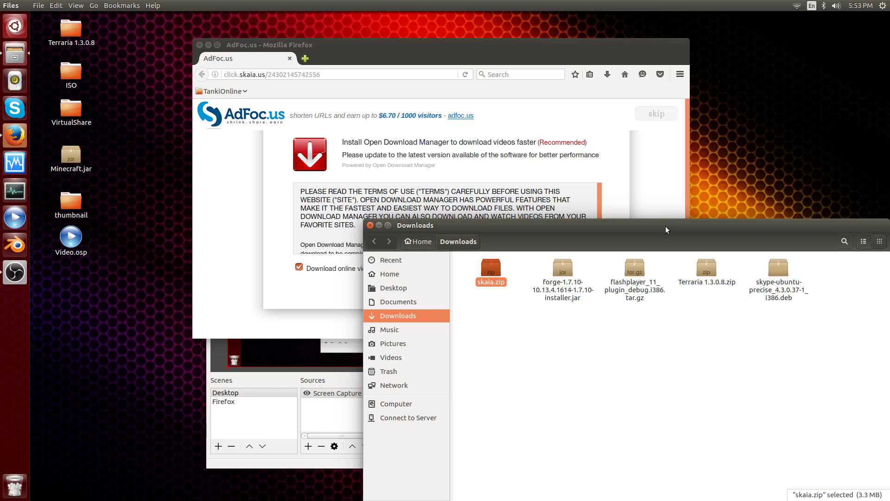
drag(666, 226, 519, 141)
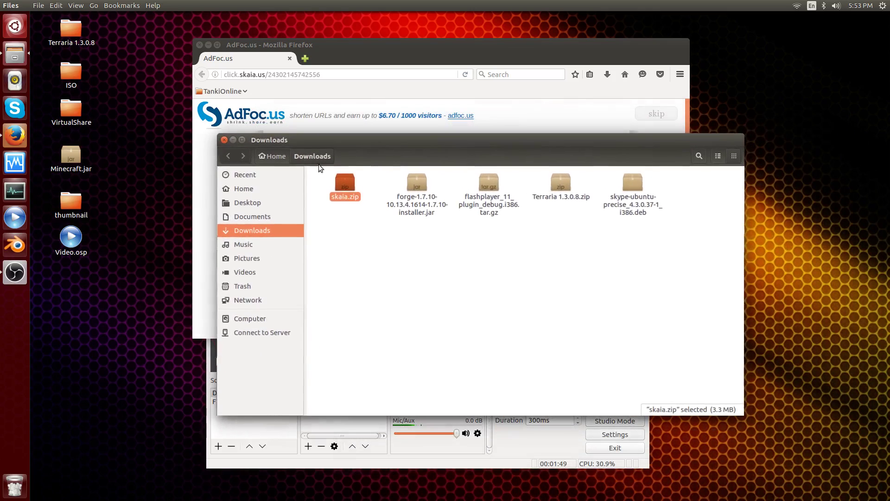
Open skaia.zip and drag SkaiaCraft_Launcher_v1.500.jar onto the desktop.
double_click(353, 185)
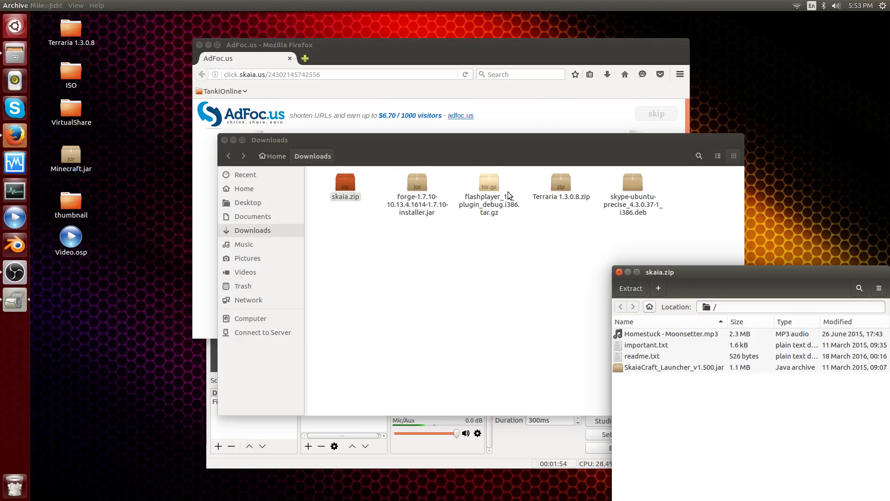
mouse_move(657, 262)
mouse_down()
mouse_move(590, 167)
mouse_move(388, 190)
mouse_up()
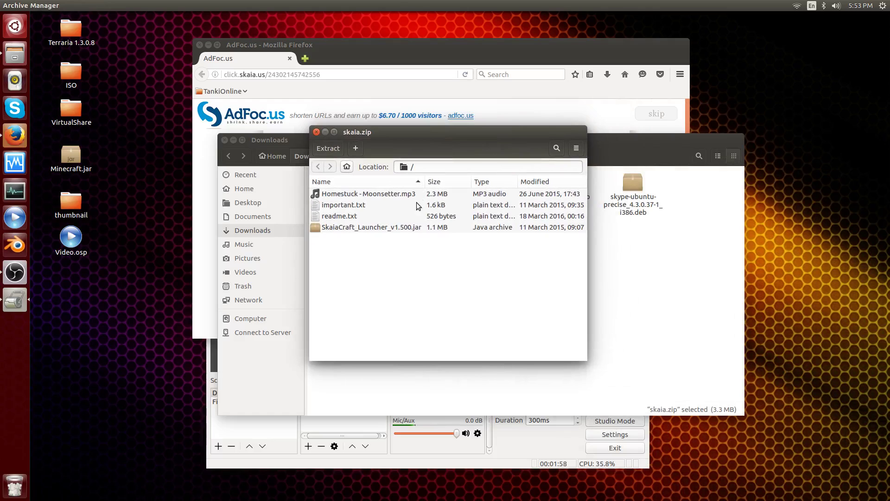
drag(381, 229, 148, 296)
Close the archive, the Downloads folder and the browser window.
click(317, 132)
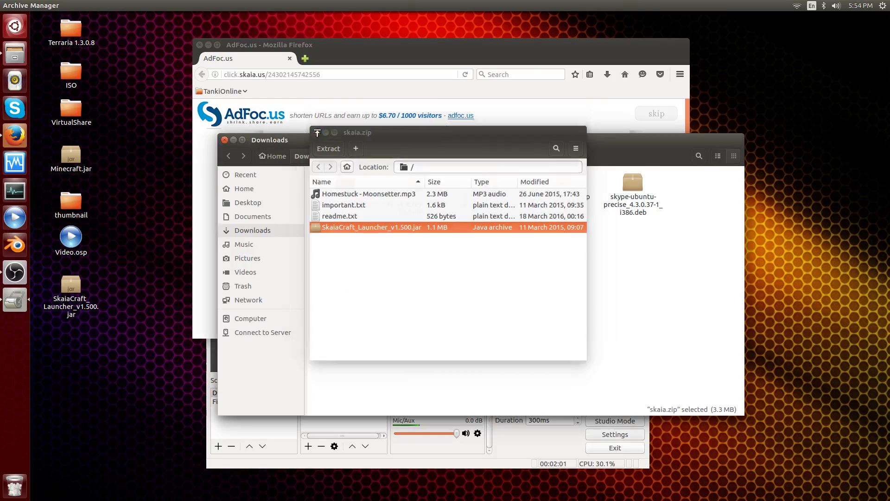
click(225, 140)
click(198, 45)
In the launcher jar's Properties Permissions, allow executing the file as a program.
click(221, 126)
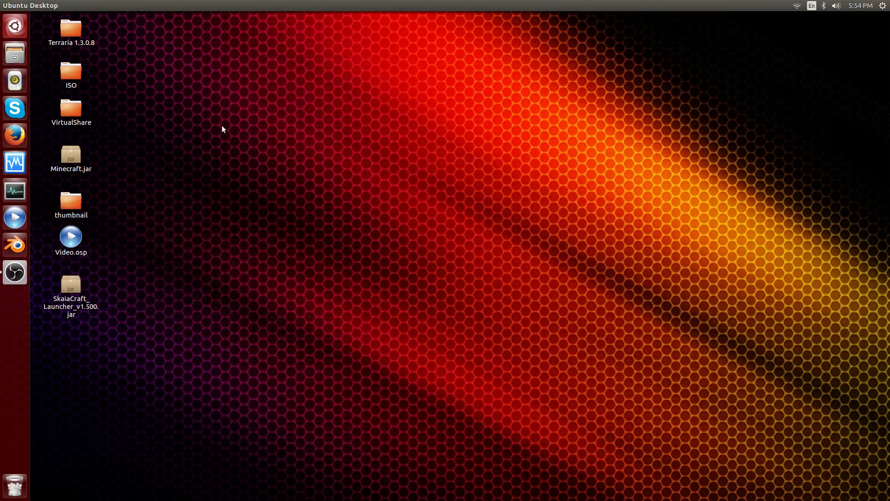
right_click(75, 284)
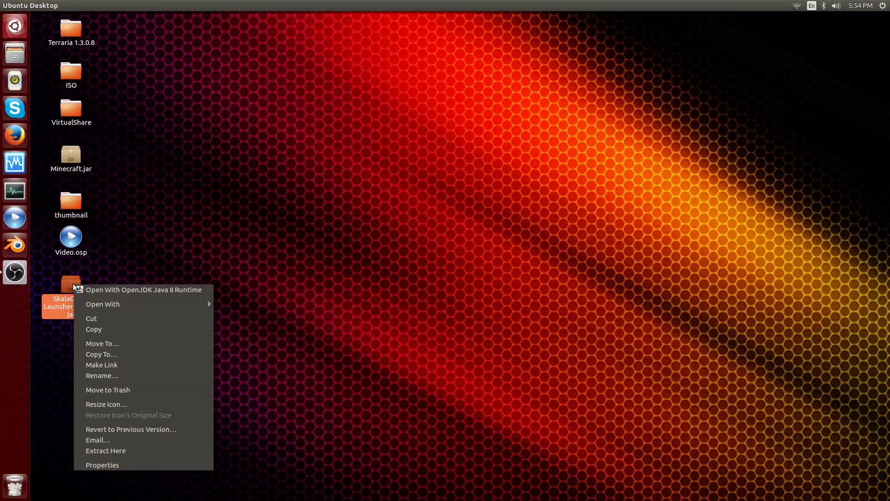
click(157, 467)
click(383, 165)
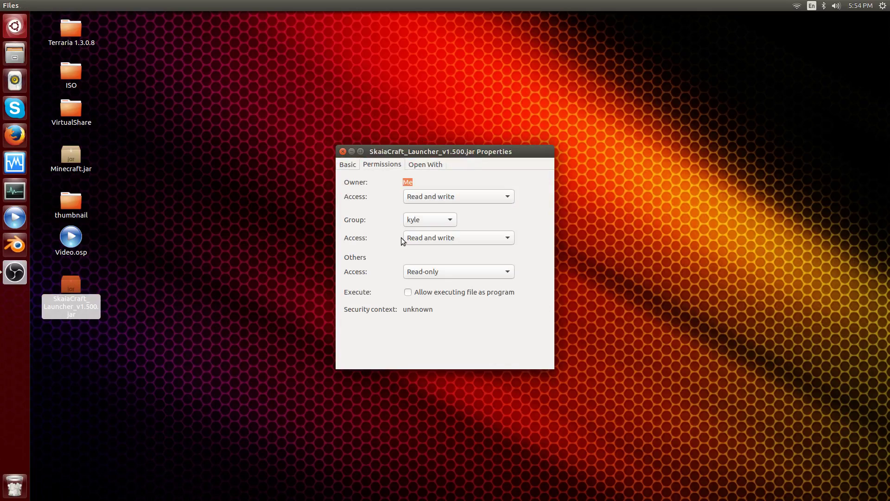
click(407, 292)
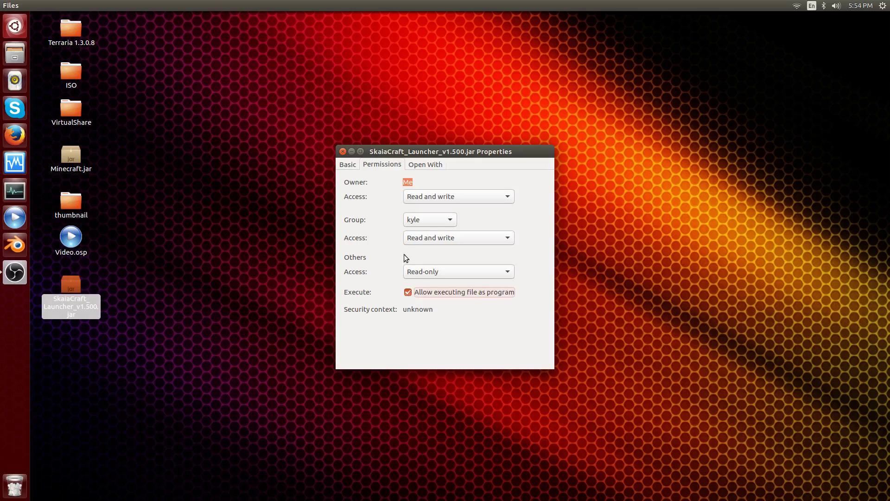
click(343, 152)
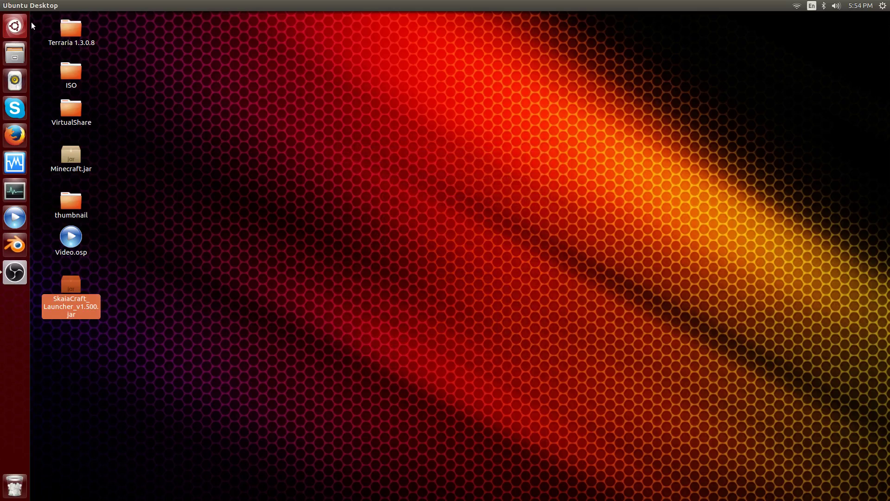
Launch a Terminal from the Dash and centre it on screen.
key(super)
text(terminal)
key(Return)
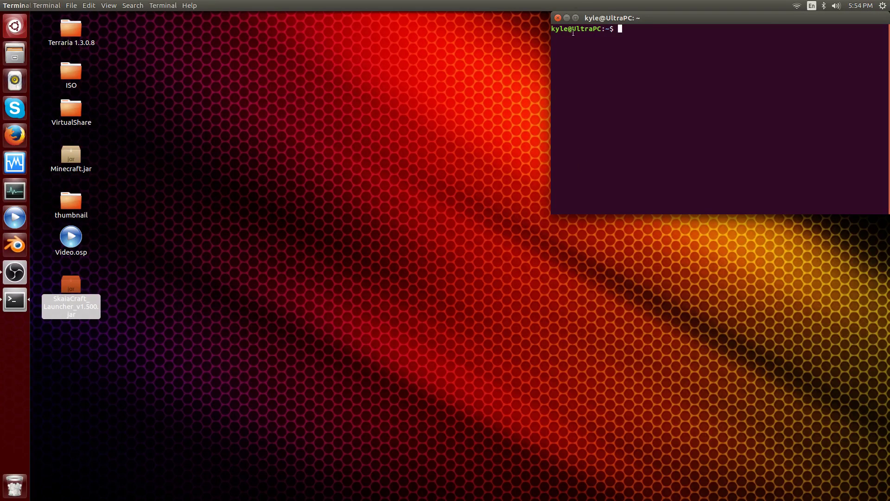
drag(651, 21, 399, 148)
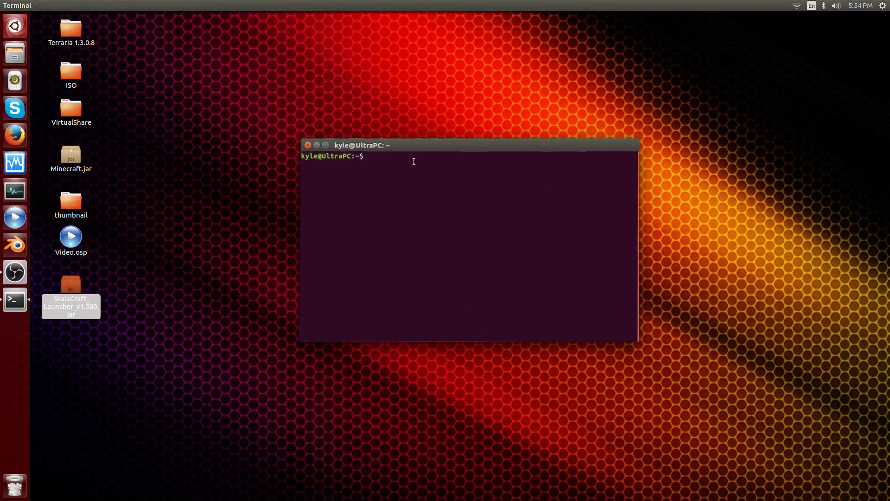
text(sudo apt-get install openjdk-8-jdk)
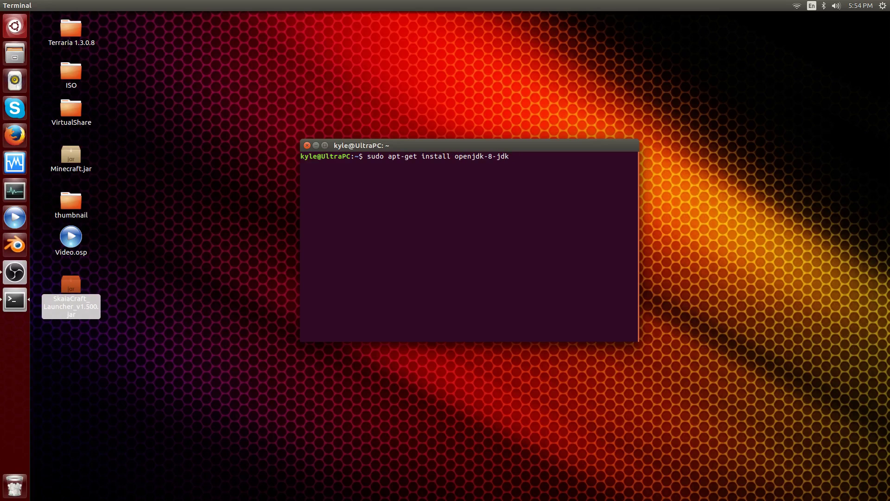
Run 'sudo apt-get install openjdk-8-jdk' with the password, then exit the terminal.
key(Return)
key(Return)
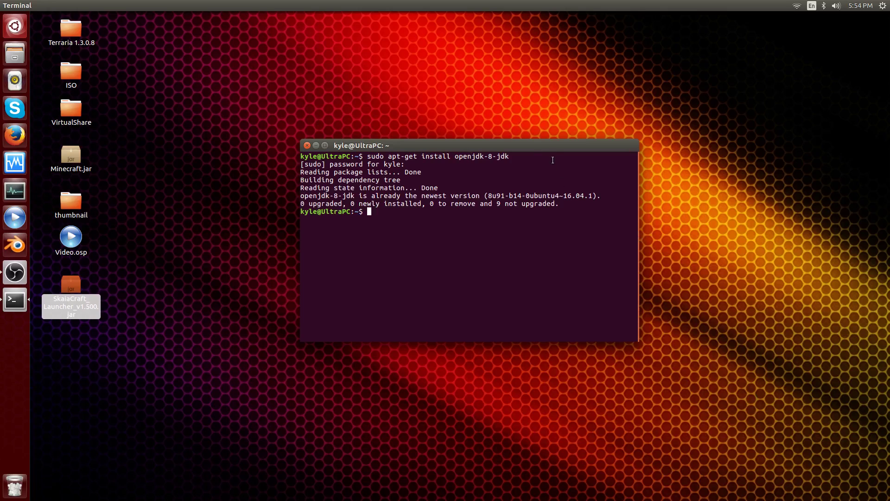
drag(544, 147, 460, 59)
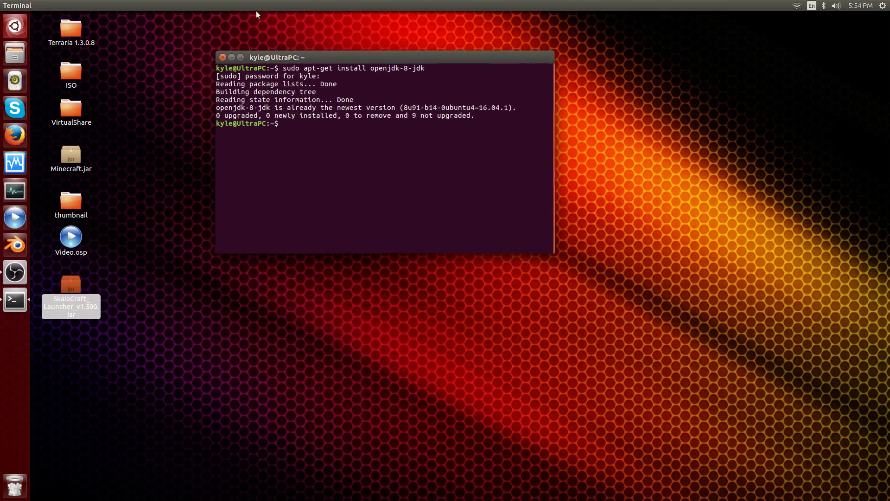
text(exit)
key(Return)
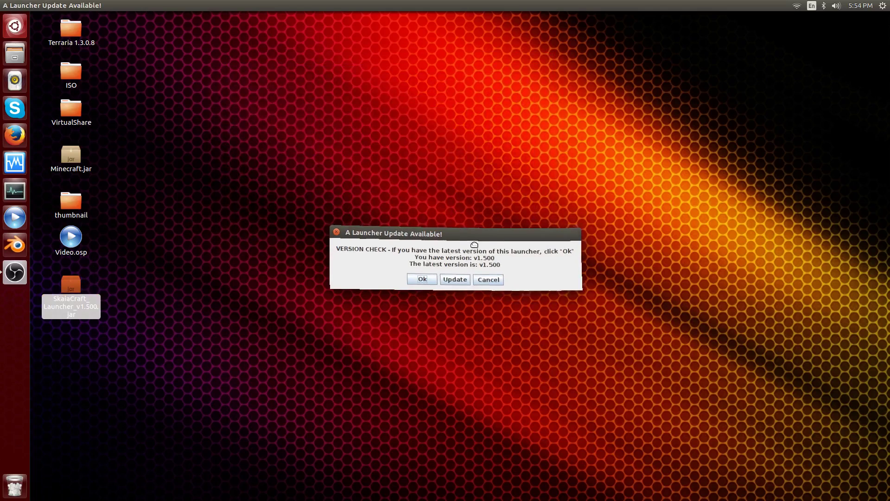
Confirm the launcher v1.500 is up to date and log in as OPlazmaO.
drag(457, 230, 445, 253)
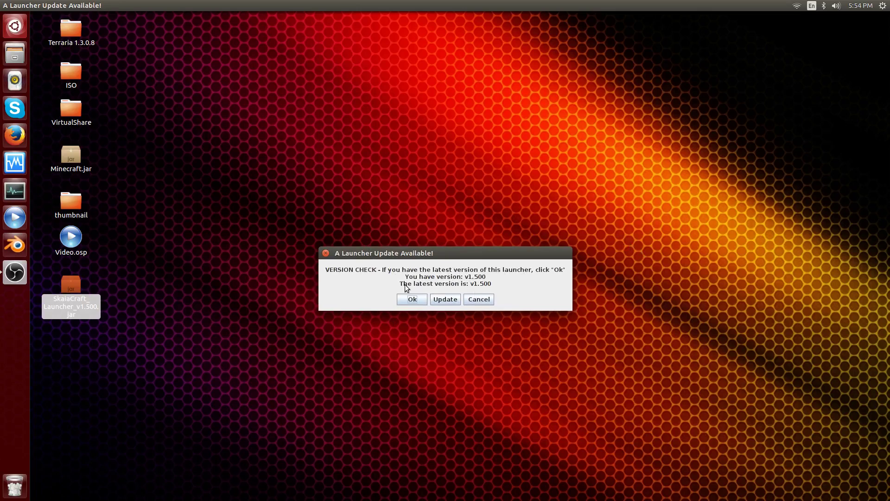
click(414, 300)
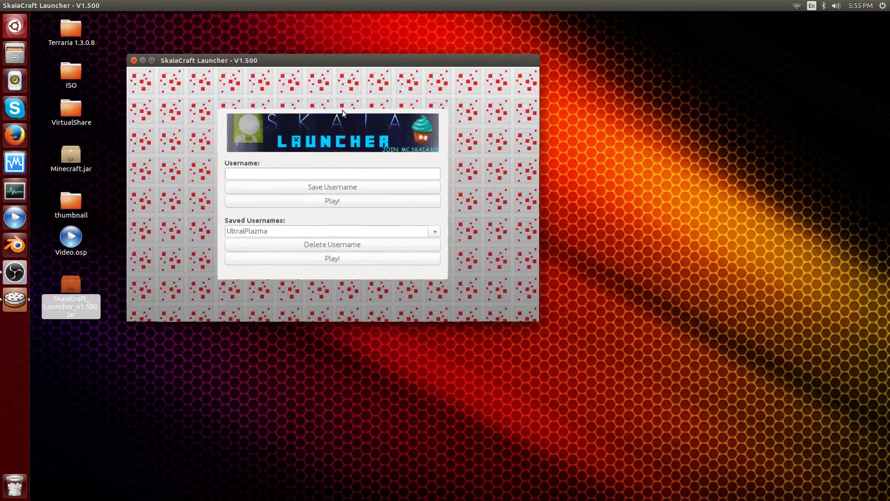
click(267, 175)
text(OP)
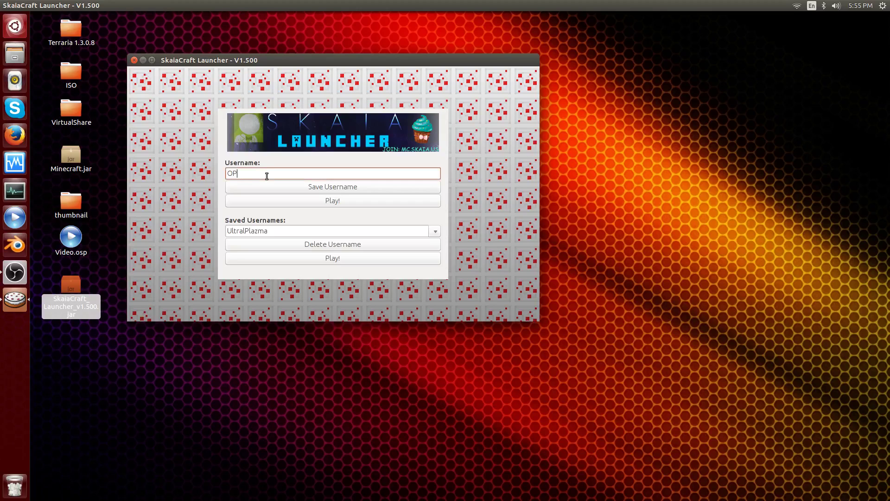
text(lazmaO)
click(342, 200)
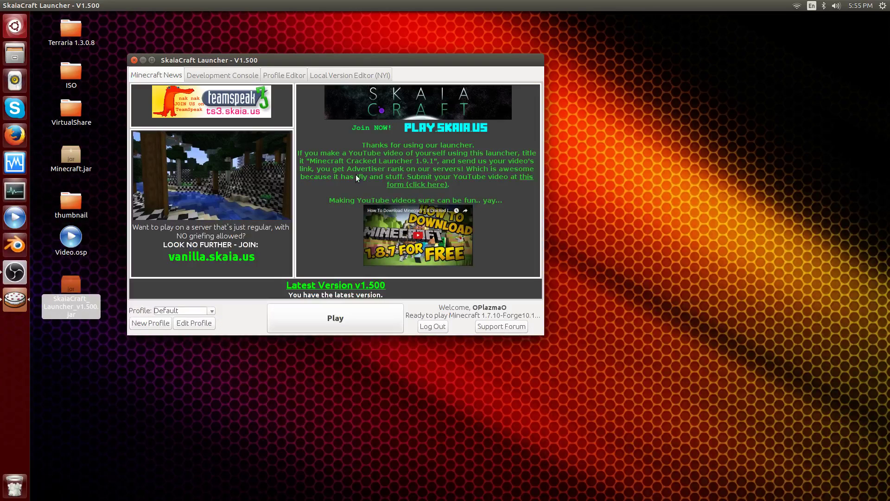
Set the Default profile to release 1.9.2, save it, and launch the game.
click(193, 322)
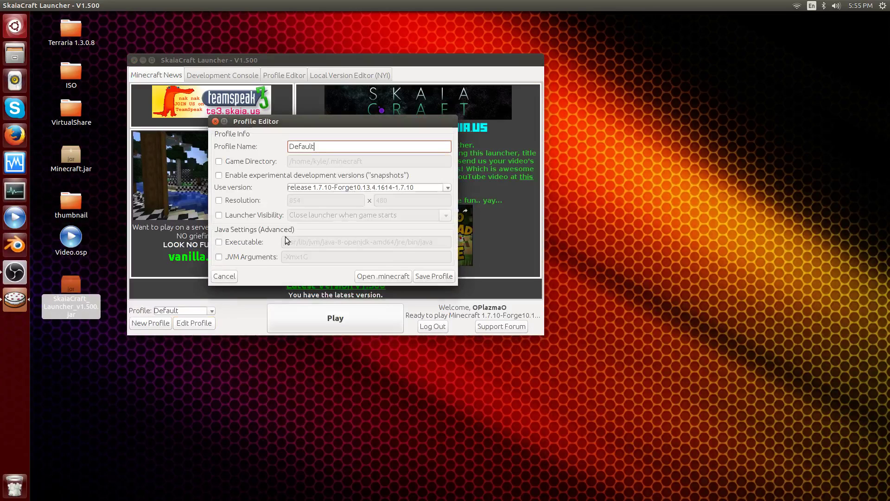
click(320, 191)
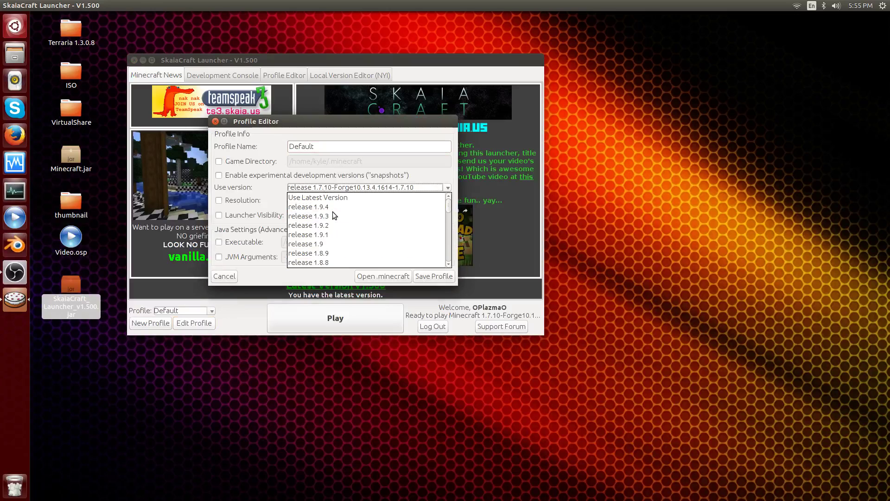
scroll(341, 208, down, 10)
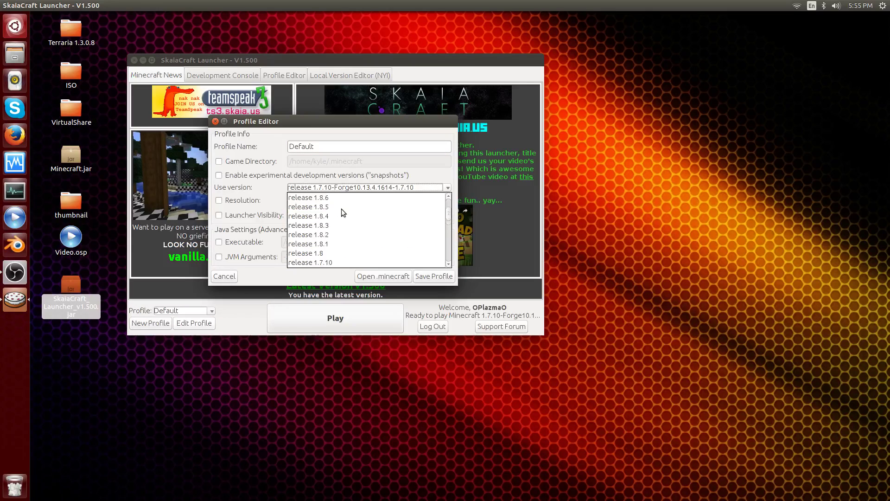
scroll(342, 208, up, 5)
scroll(342, 209, up, 5)
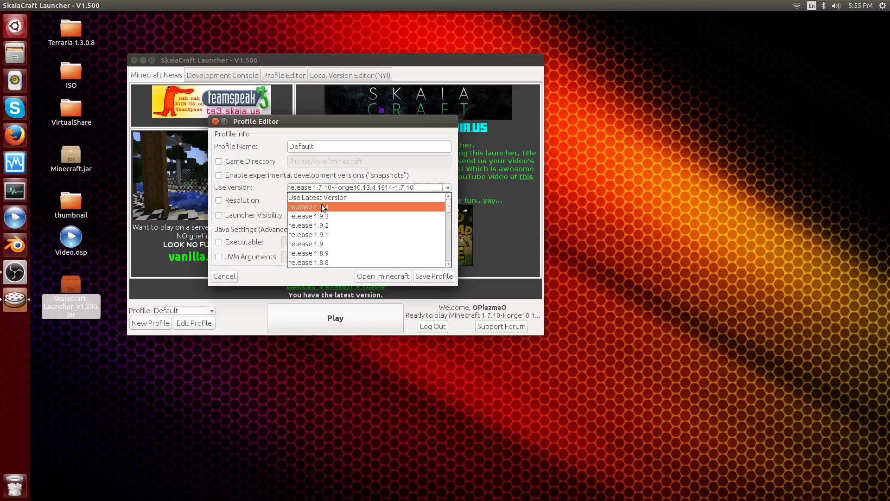
click(448, 279)
click(344, 328)
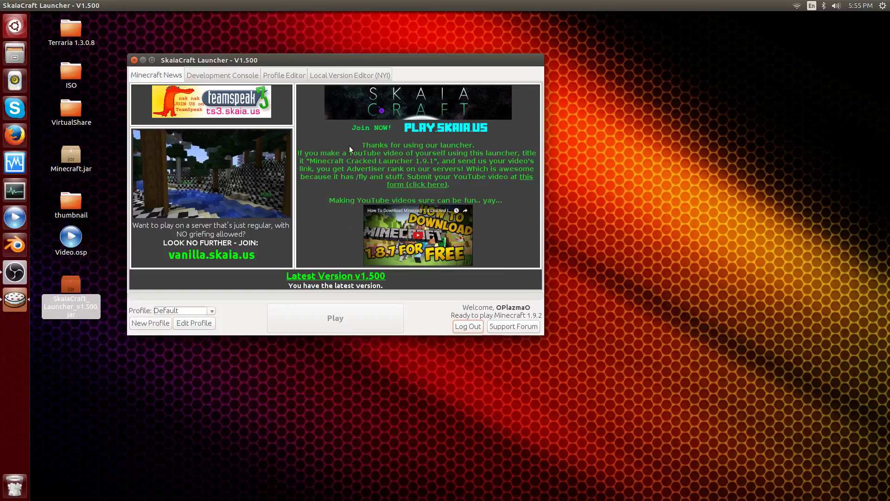
drag(352, 67, 437, 87)
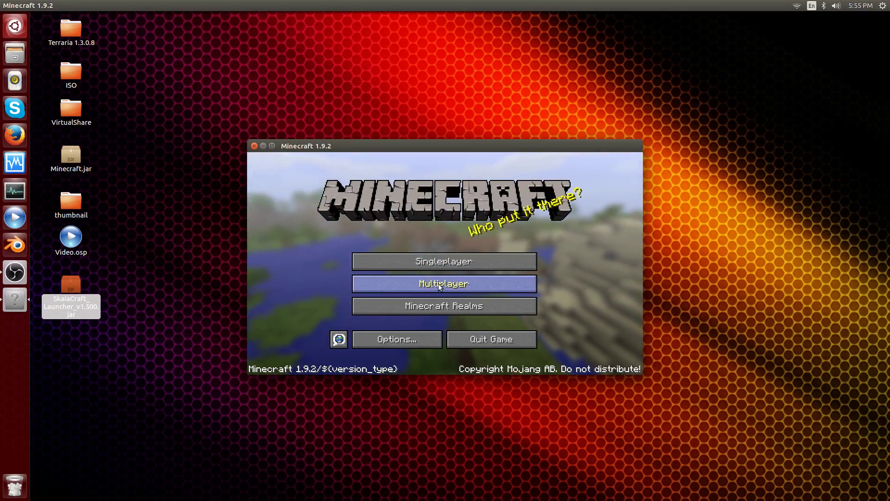
Create a new Survival singleplayer world named hasdjlhg and start it generating.
click(448, 269)
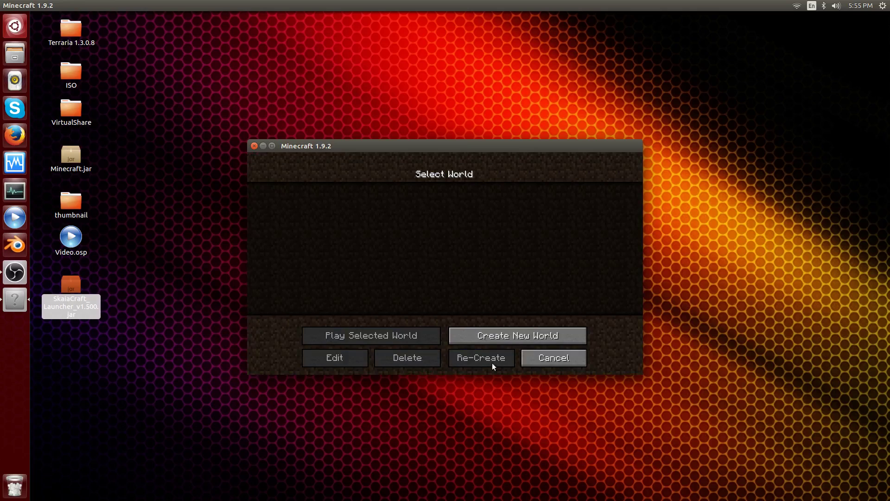
click(515, 332)
key(BackSpace)
key(BackSpace)
key(BackSpace)
key(BackSpace)
key(BackSpace)
text(lol)
key(BackSpace)
key(BackSpace)
key(BackSpace)
text(hackLife)
key(Return)
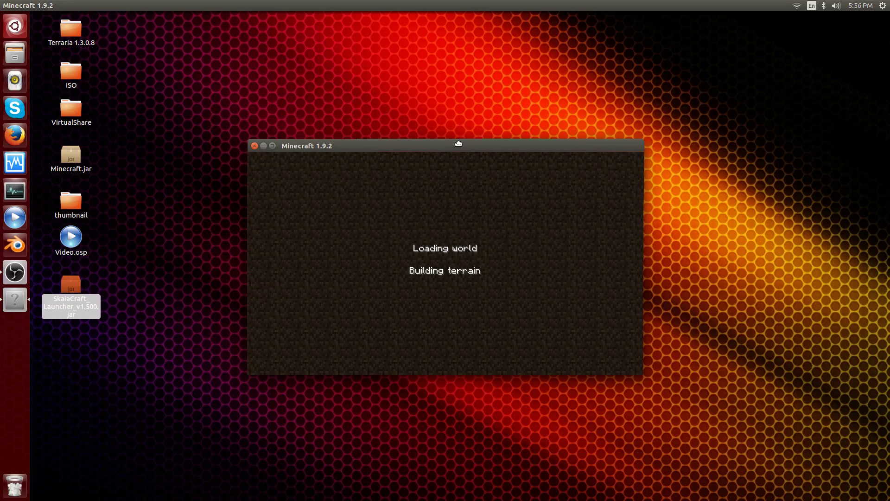
Reposition the game window while the new world's terrain builds.
mouse_move(458, 143)
mouse_down()
mouse_move(550, 173)
mouse_move(532, 154)
mouse_up()
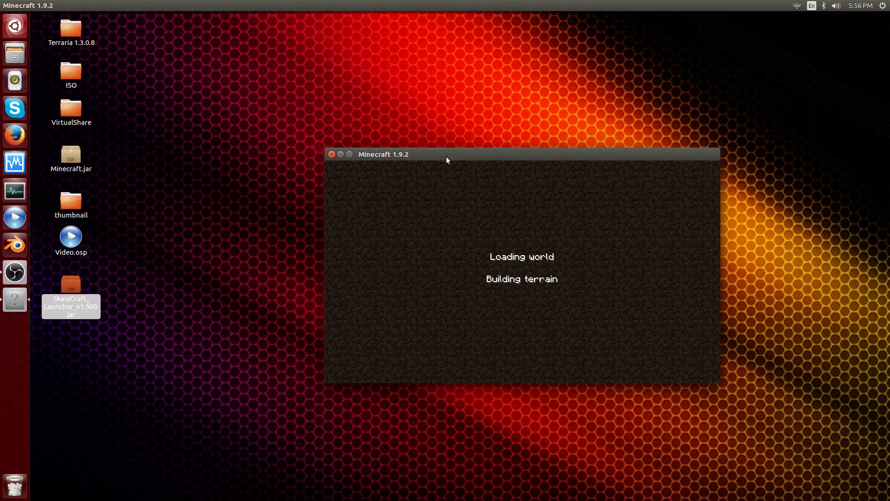
mouse_move(446, 156)
mouse_down()
mouse_move(371, 168)
mouse_move(377, 156)
mouse_up()
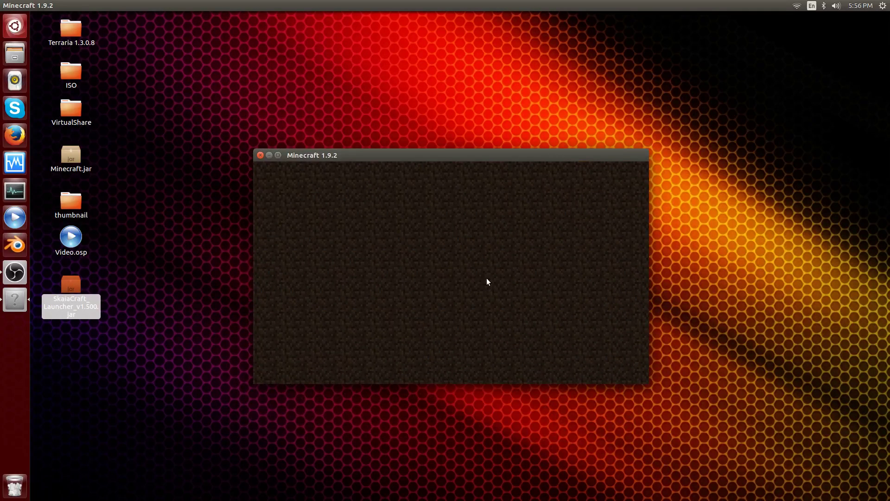